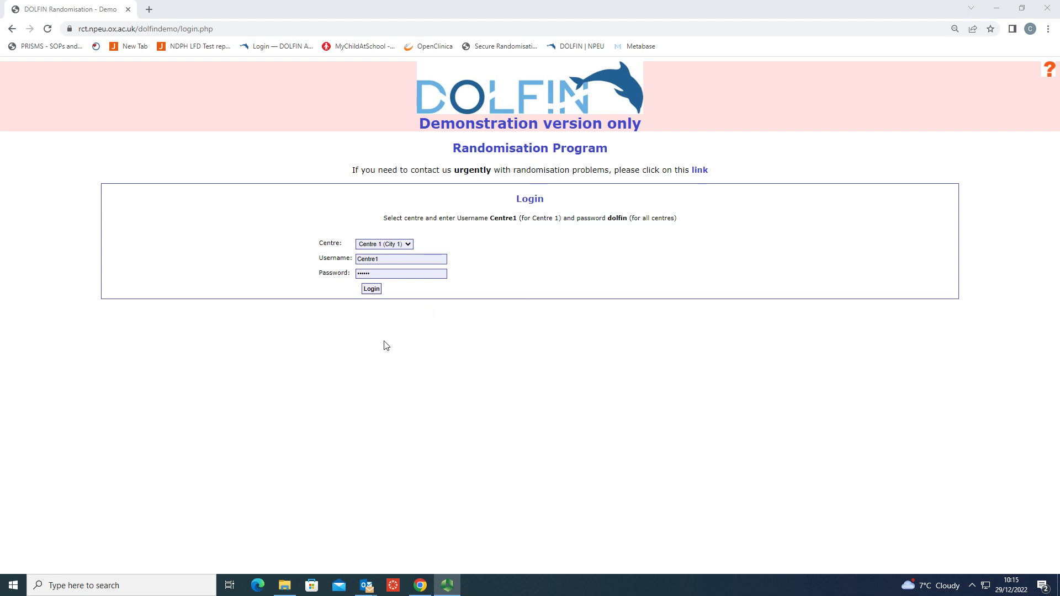
Log in to Centre 1 and open the form for randomising an infant.
click(370, 293)
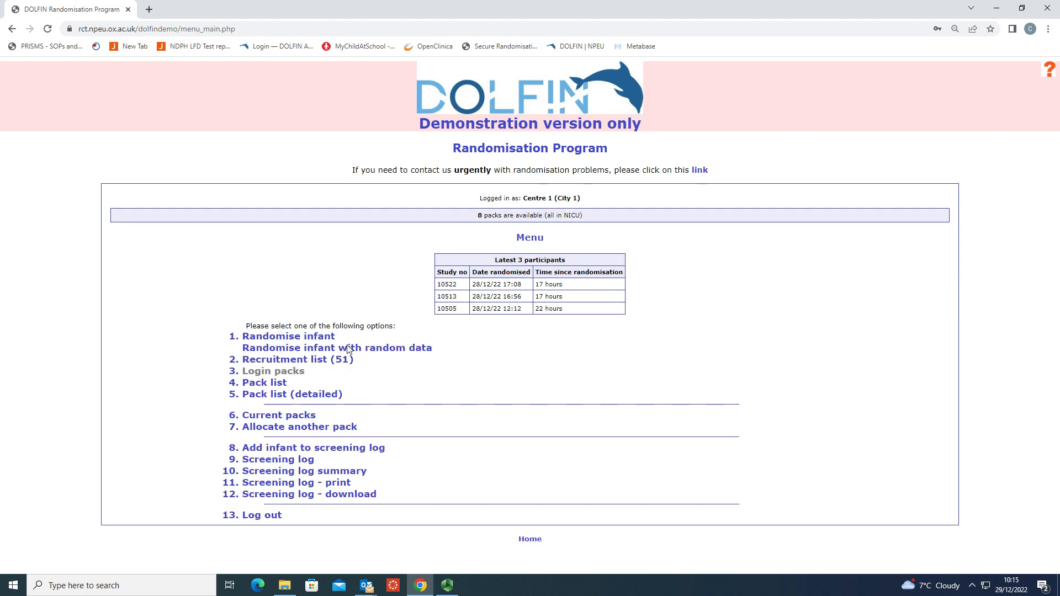
click(291, 338)
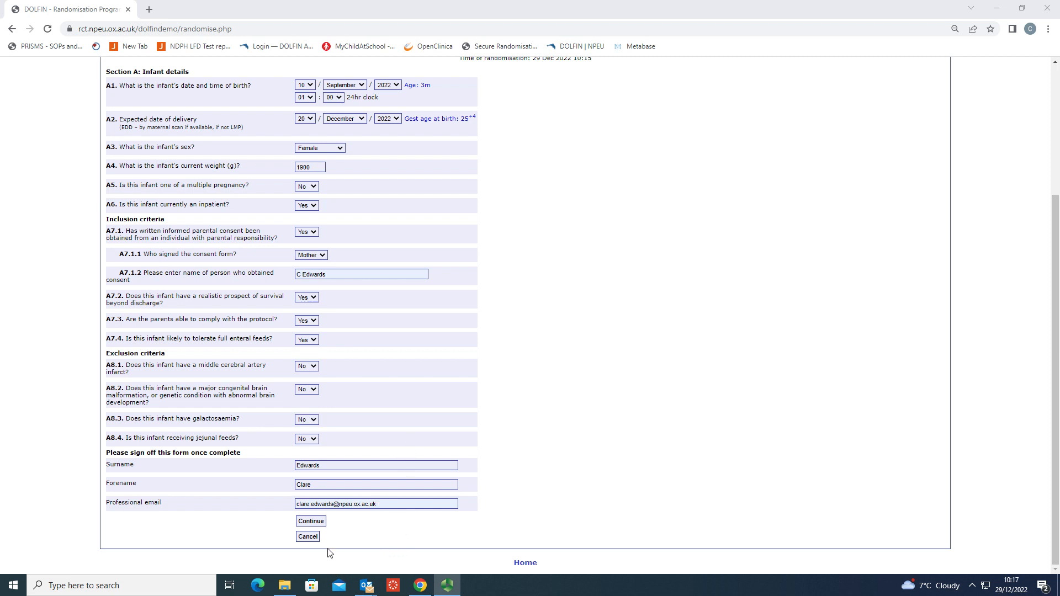
Submit the completed eligibility form and review the entered answers before confirming.
click(311, 522)
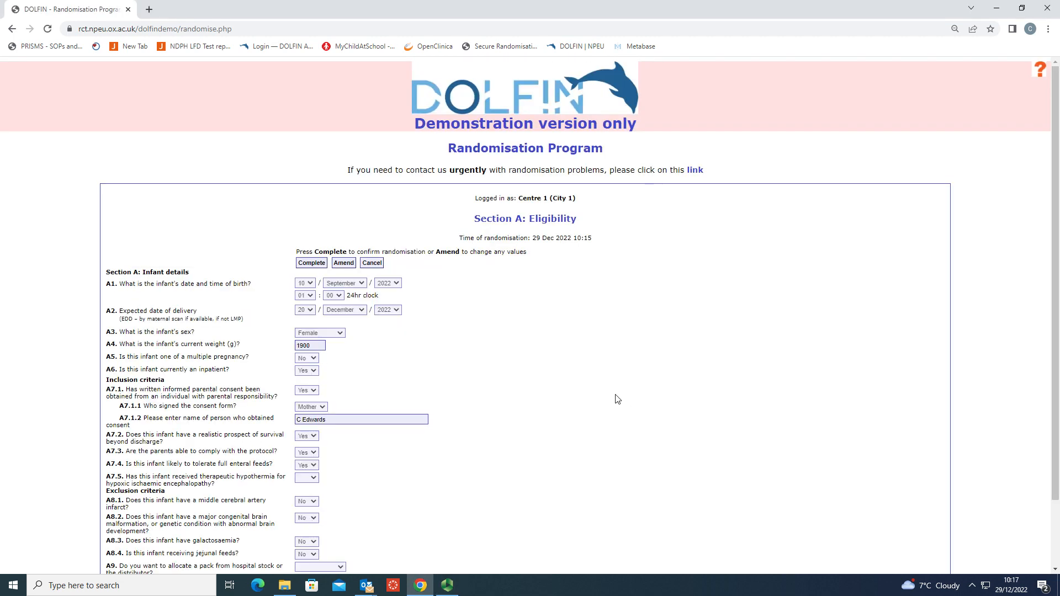
scroll(617, 399, down, 1)
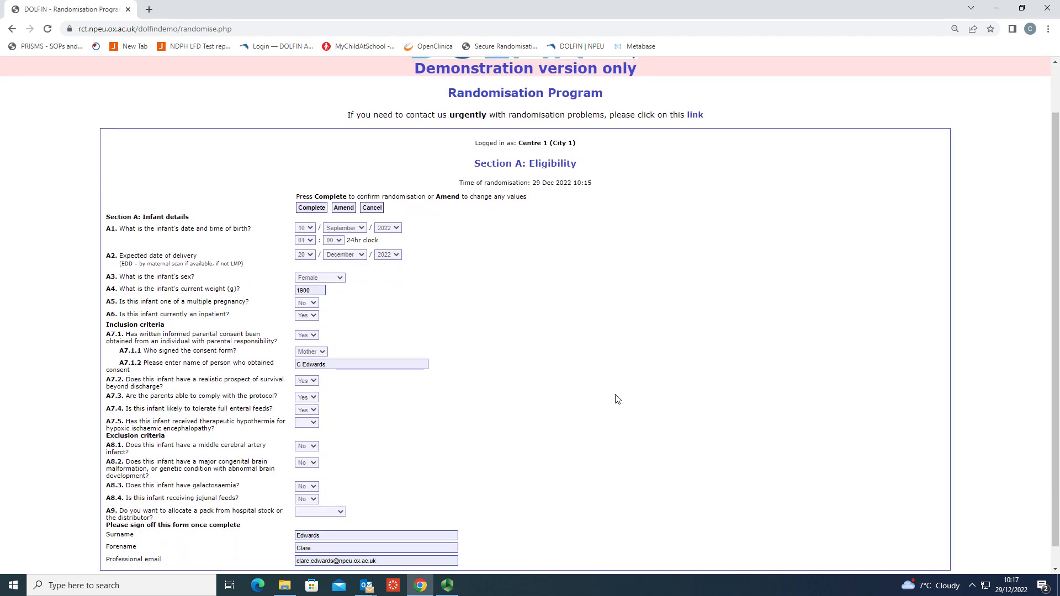
scroll(617, 399, down, 1)
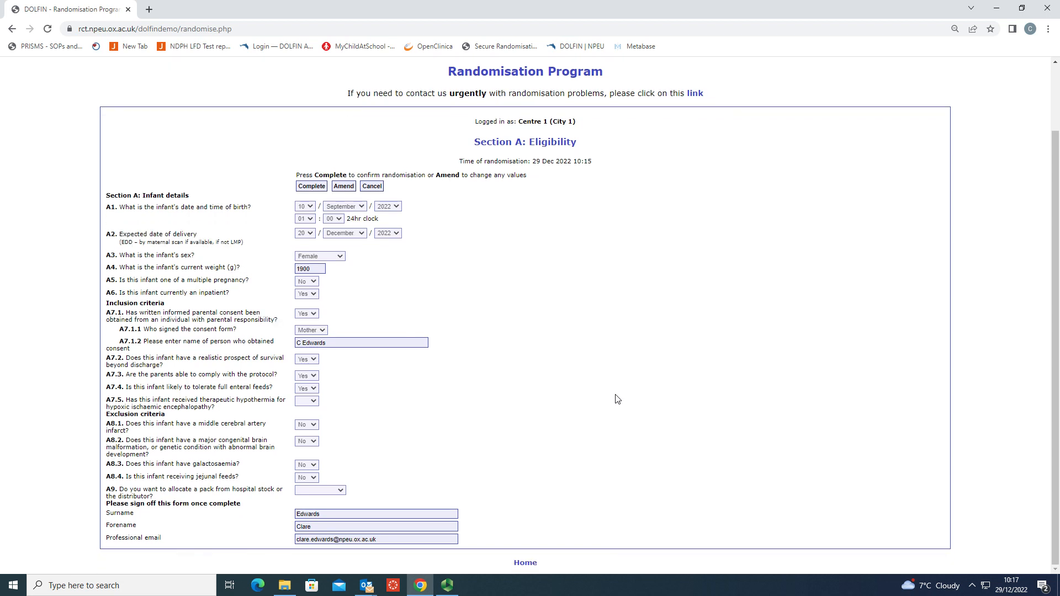
Amend the eligibility form by setting the infant's current weight to 1990 g, and resubmit it.
click(343, 186)
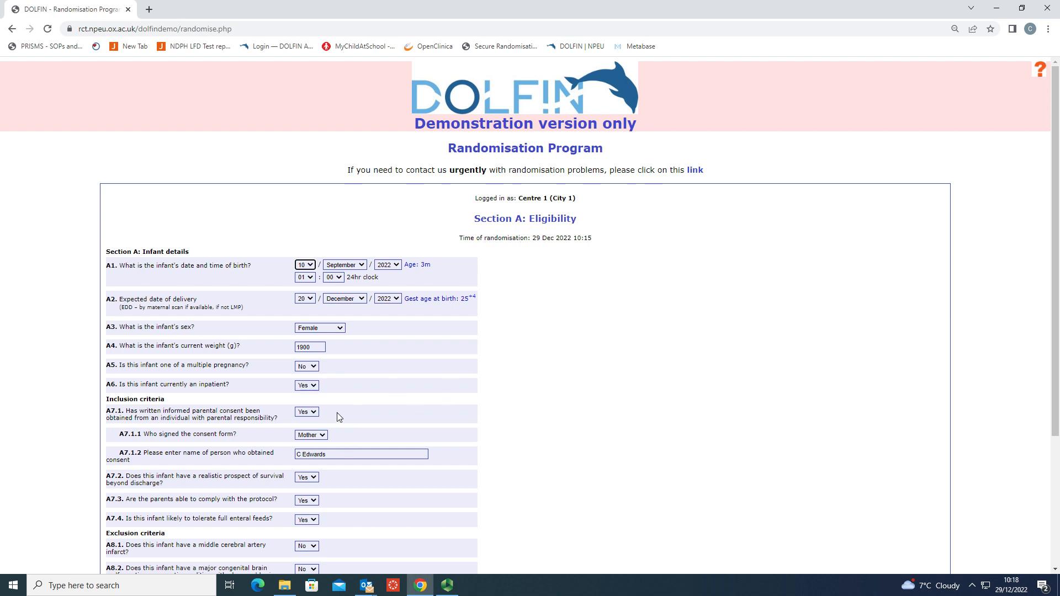
click(320, 347)
key(BackSpace)
key(BackSpace)
text(90)
scroll(416, 427, down, 3)
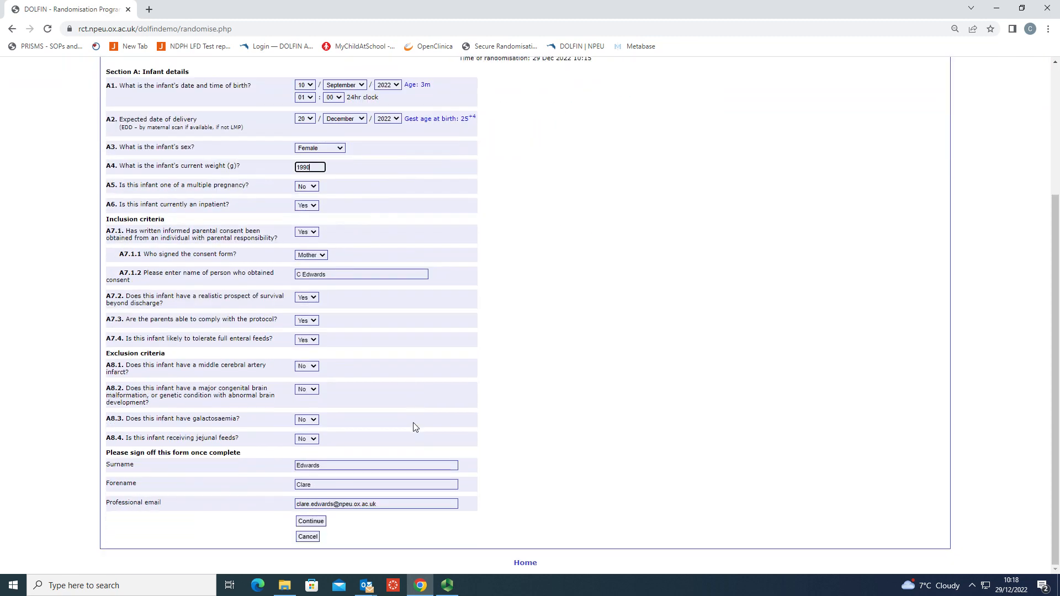
click(312, 521)
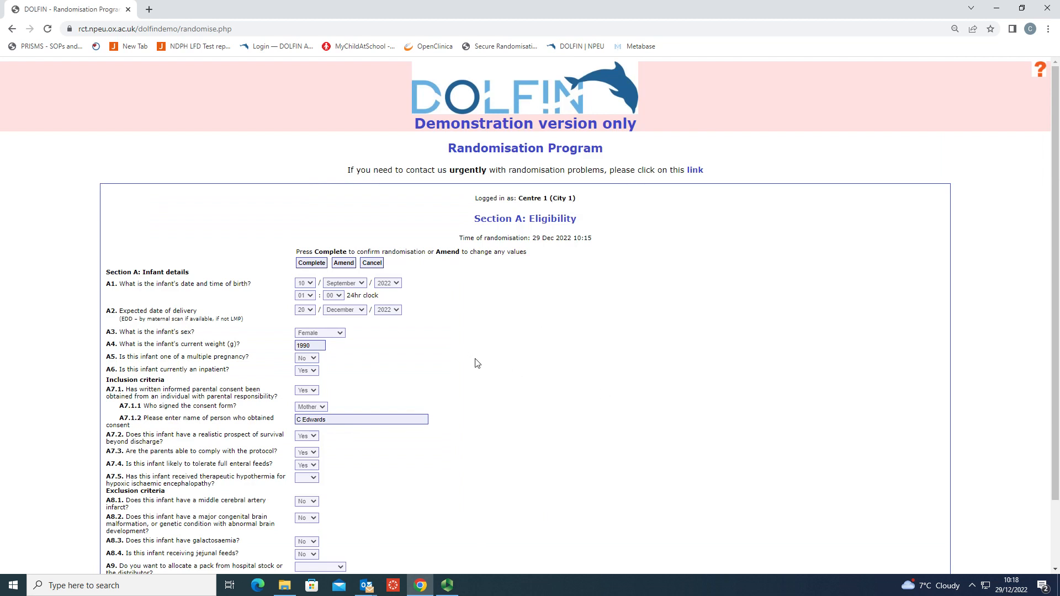
Complete the infant's randomisation and generate the printable PDF record, returning to the randomisation page after viewing it.
click(316, 268)
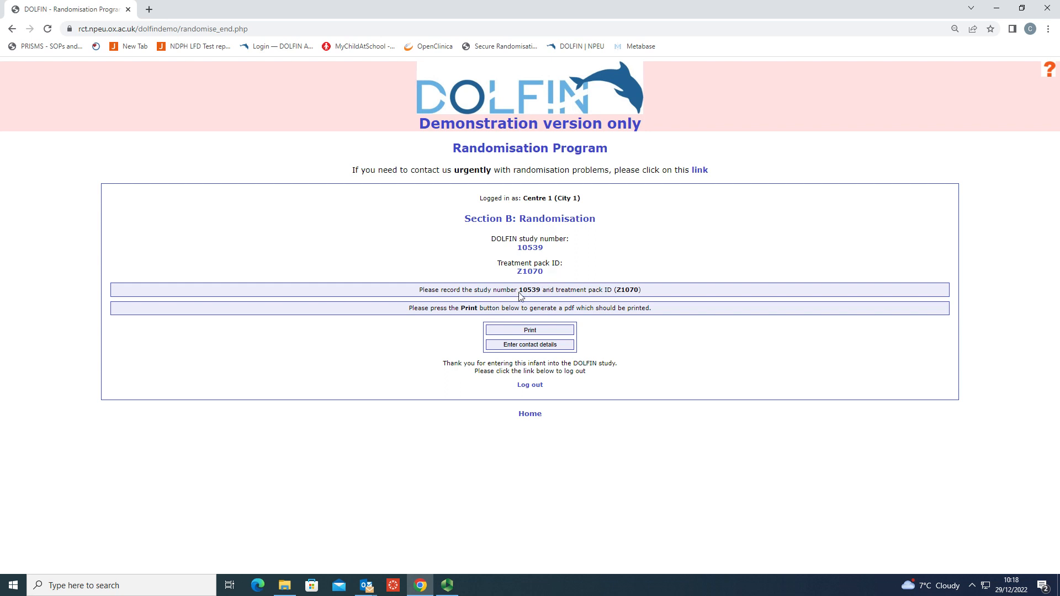
click(527, 330)
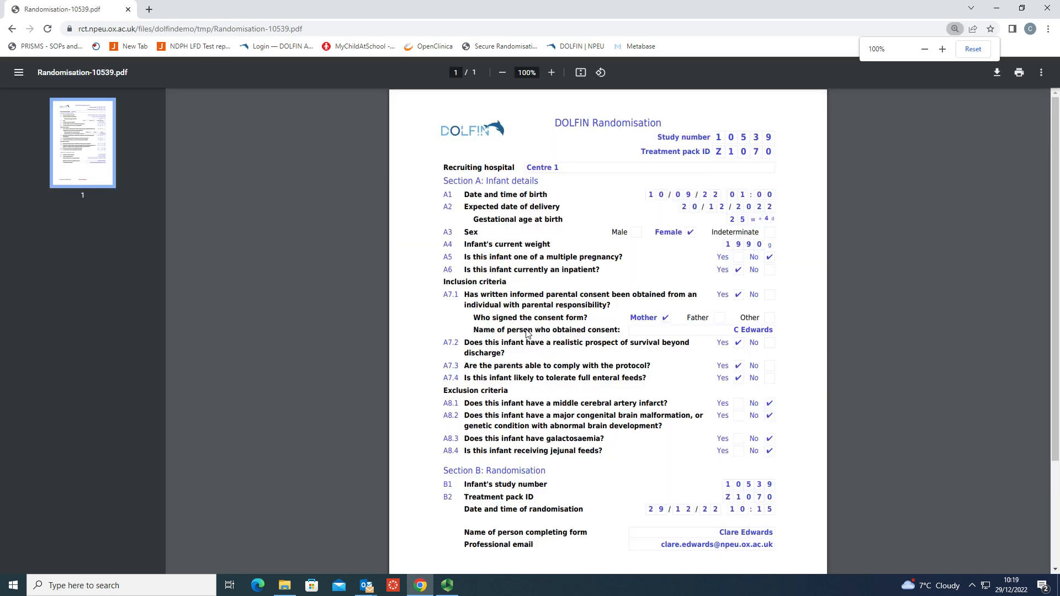
click(11, 29)
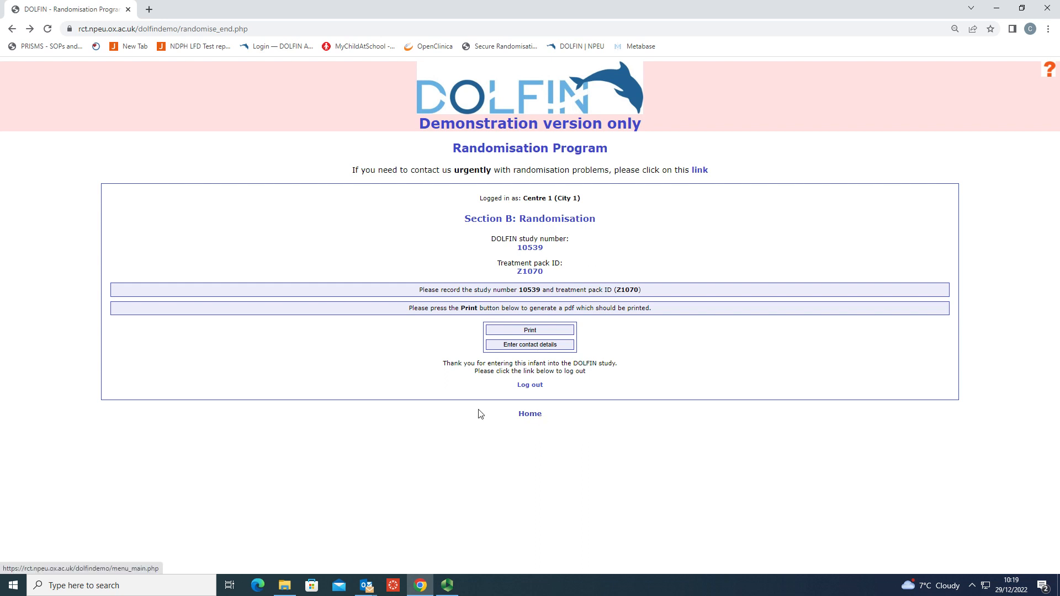
Start another infant randomisation from the main menu and submit its filled-in eligibility form for checking.
click(529, 415)
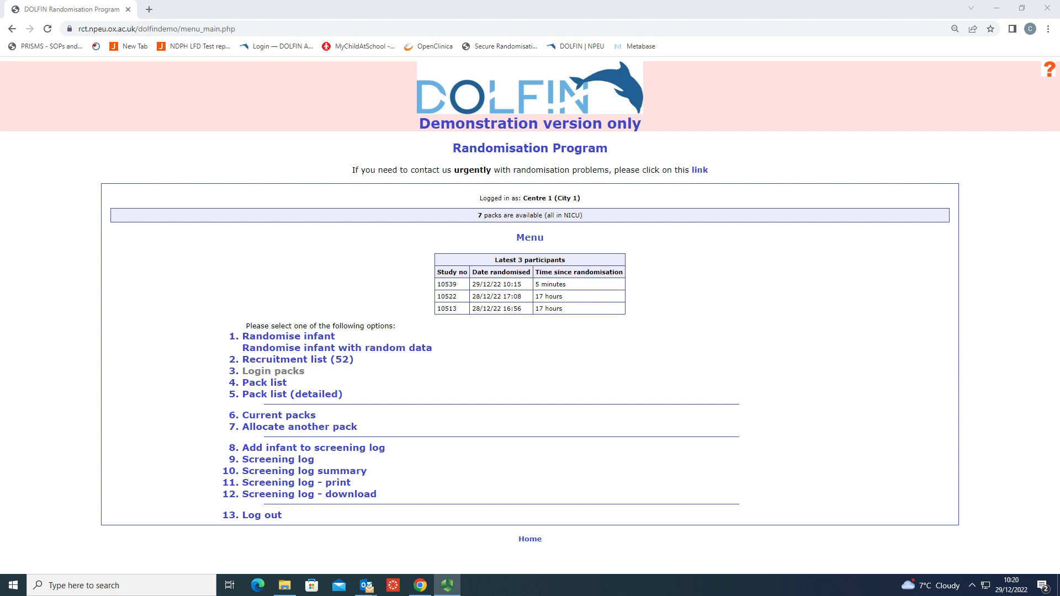
click(291, 338)
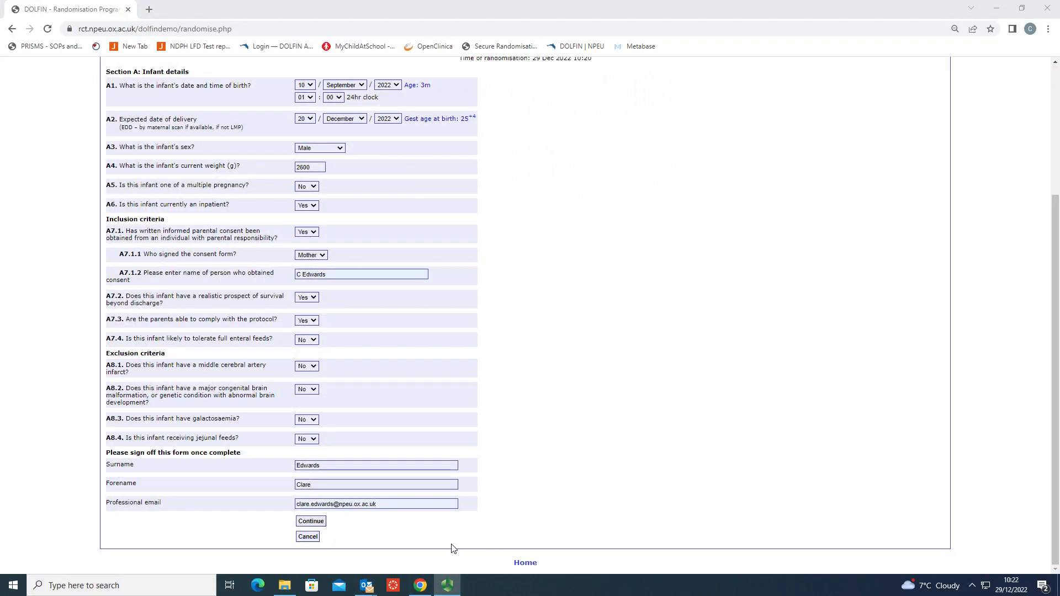
click(322, 525)
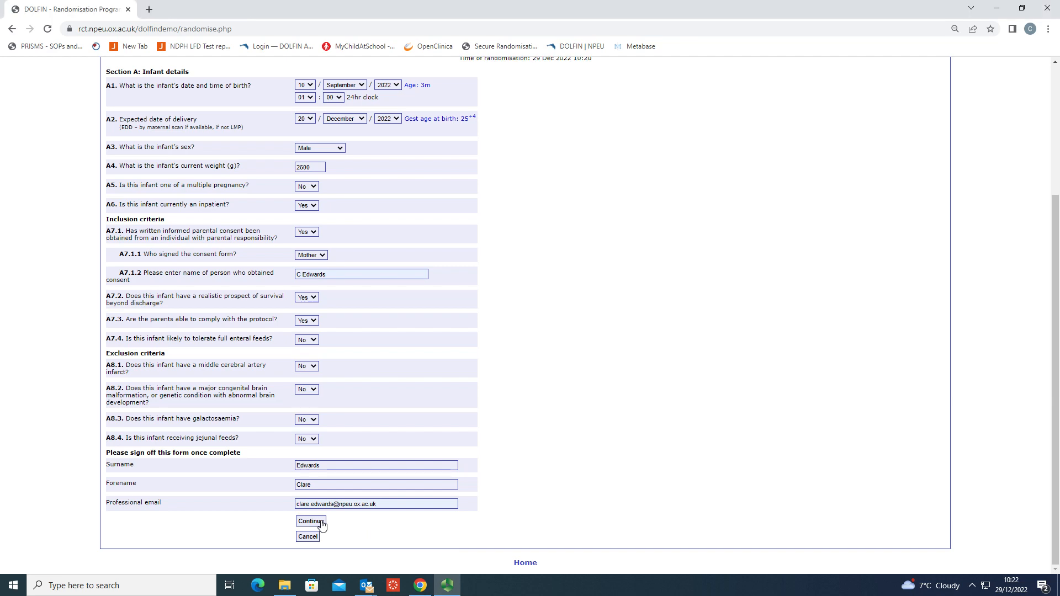
scroll(545, 430, down, 1)
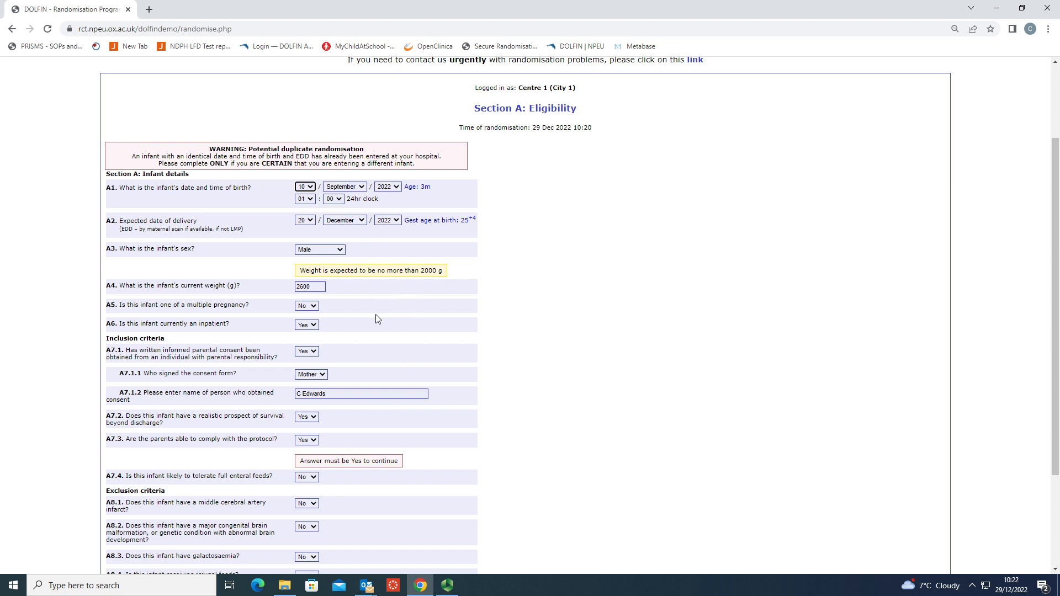
Set the infant's weight to 1600 g and full enteral feeds tolerance to Yes, resubmit, and leave for the menu without completing.
click(319, 287)
key(BackSpace)
key(BackSpace)
key(BackSpace)
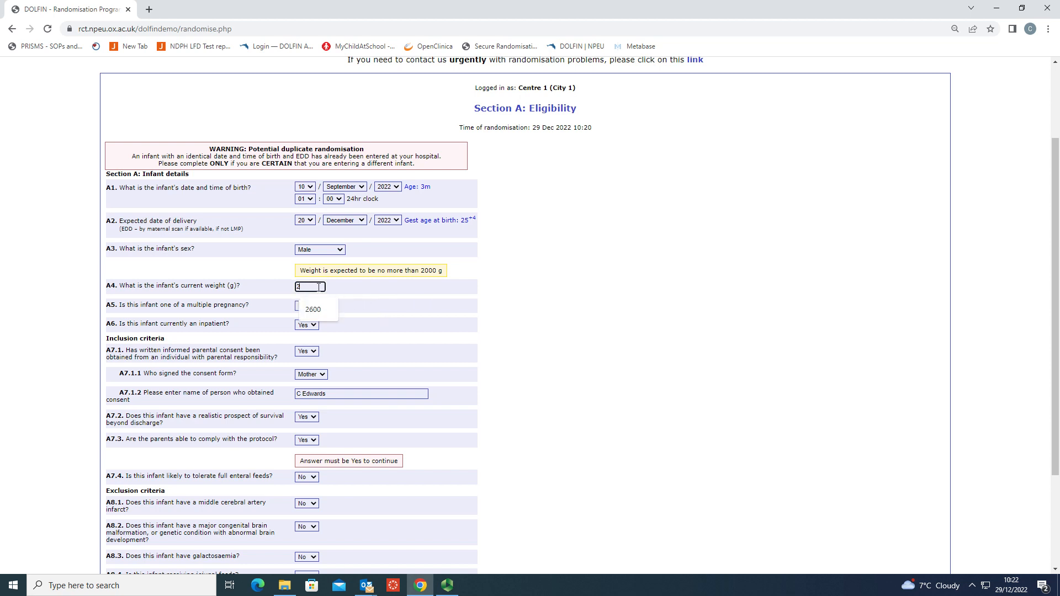
key(BackSpace)
text(1600)
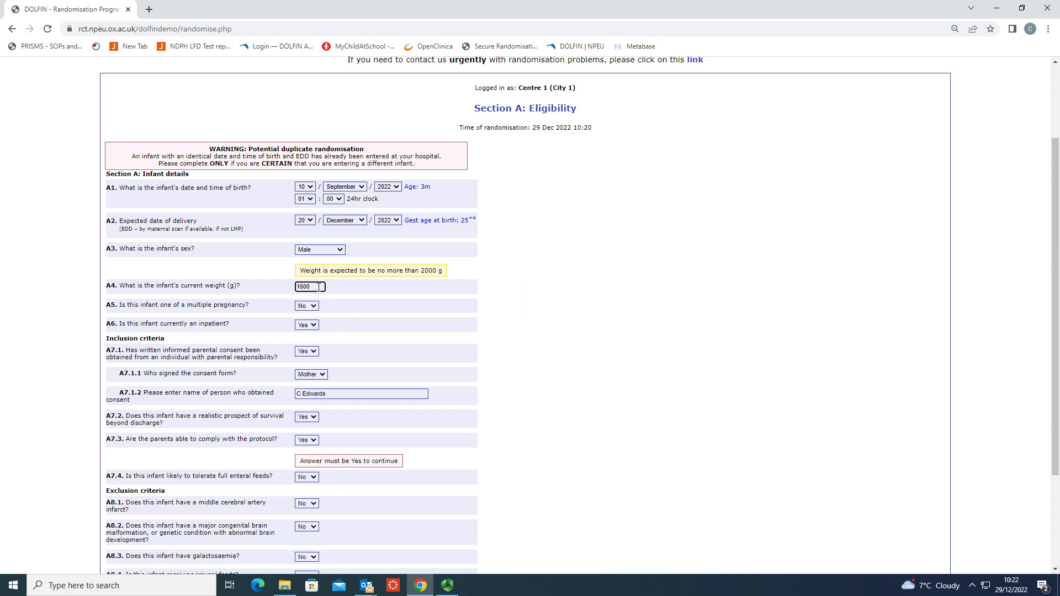
click(315, 482)
click(314, 499)
scroll(395, 488, down, 3)
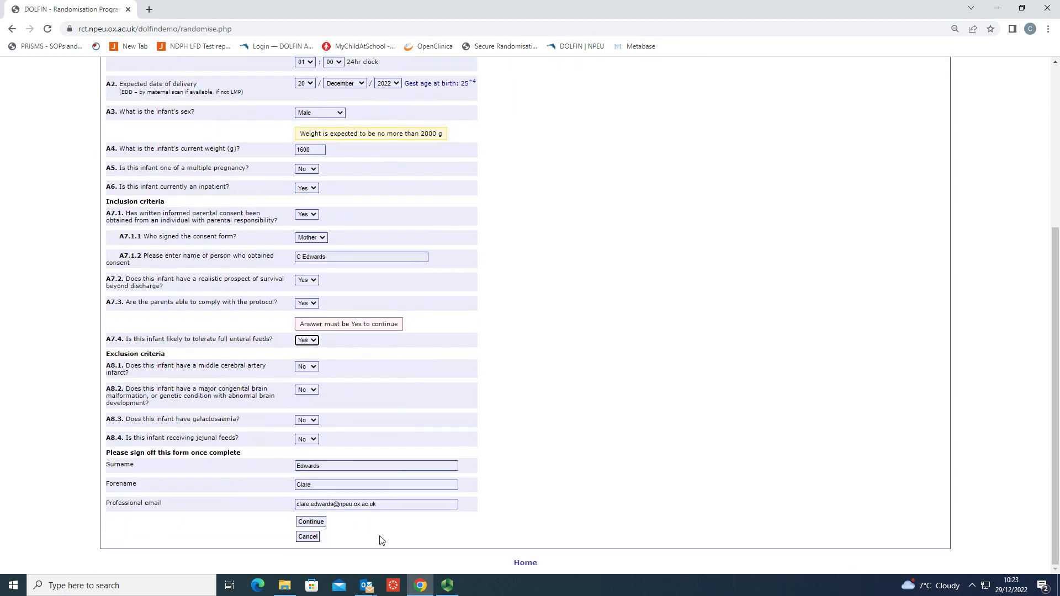
click(322, 524)
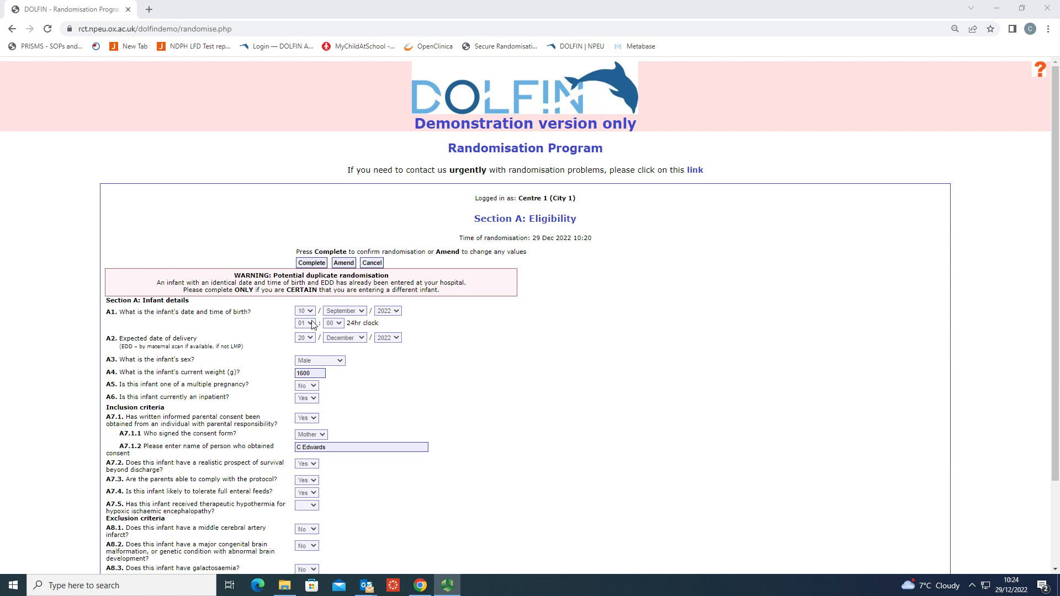
scroll(439, 366, down, 2)
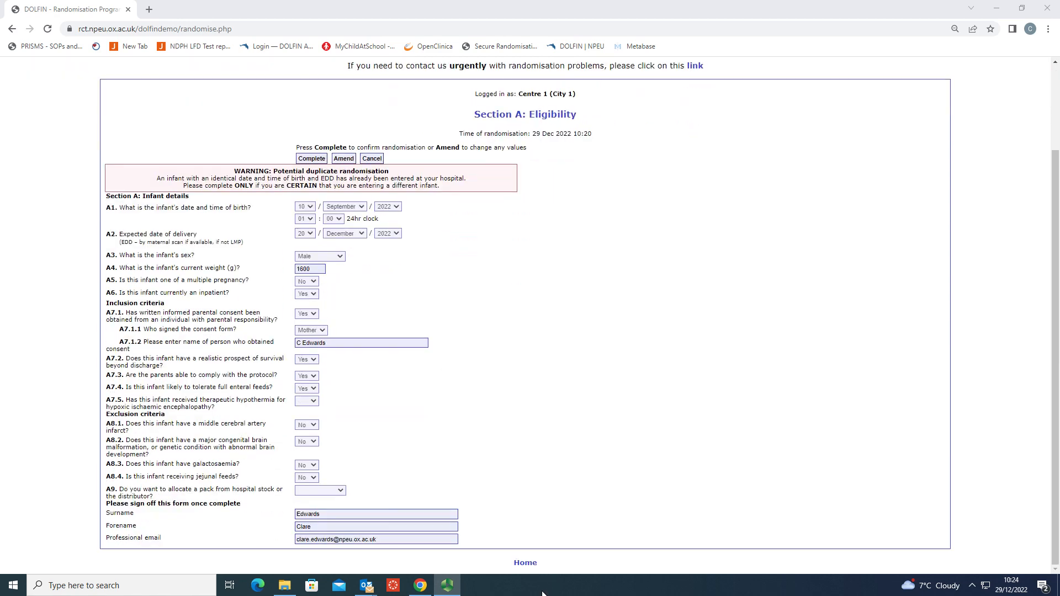
click(524, 562)
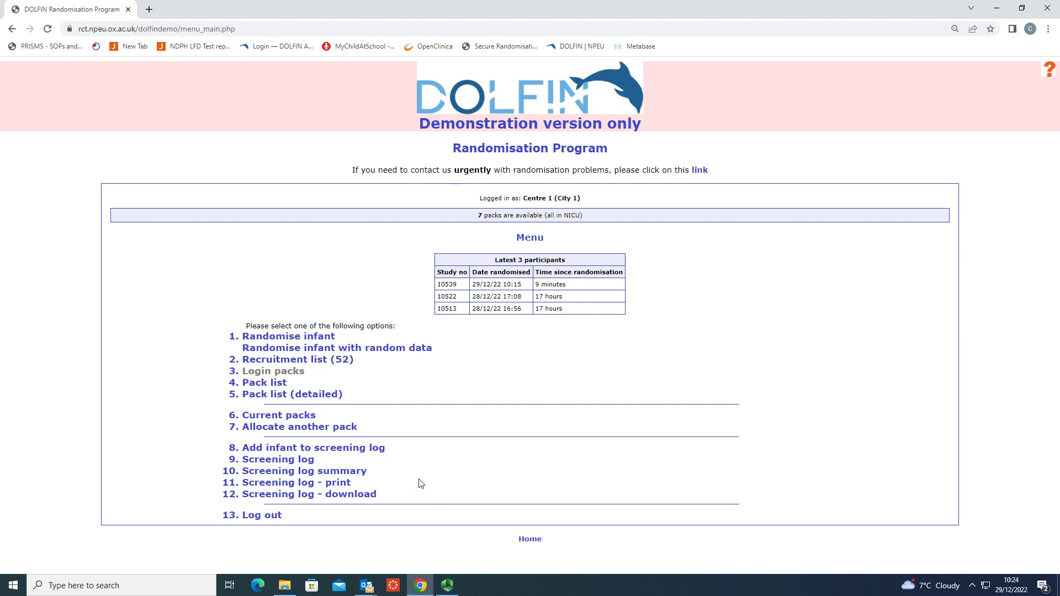
Examine the recruitment list of randomised infants and return to the main menu.
click(298, 361)
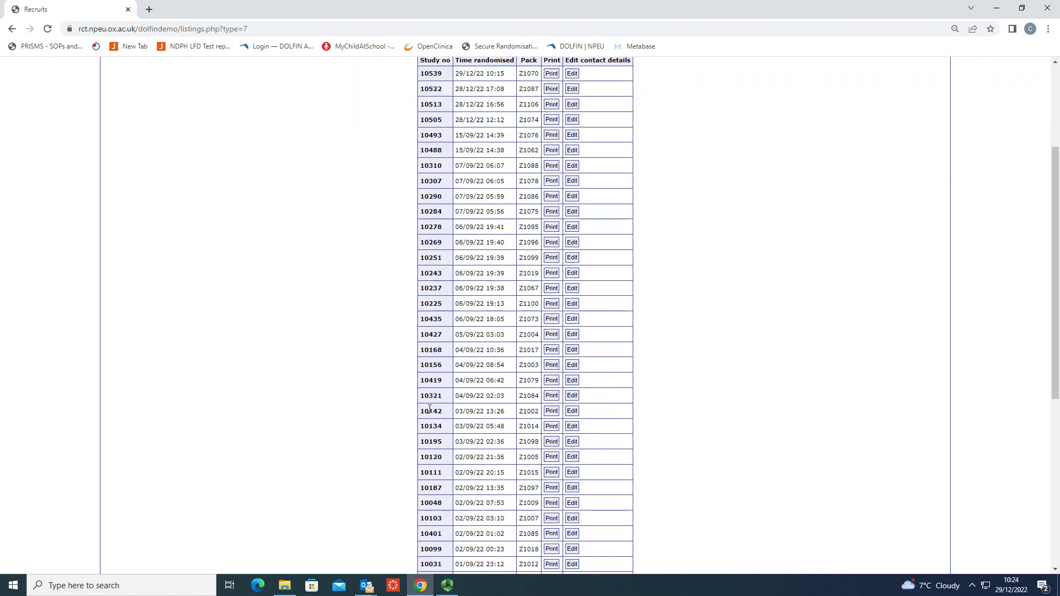
scroll(431, 414, down, 9)
click(525, 562)
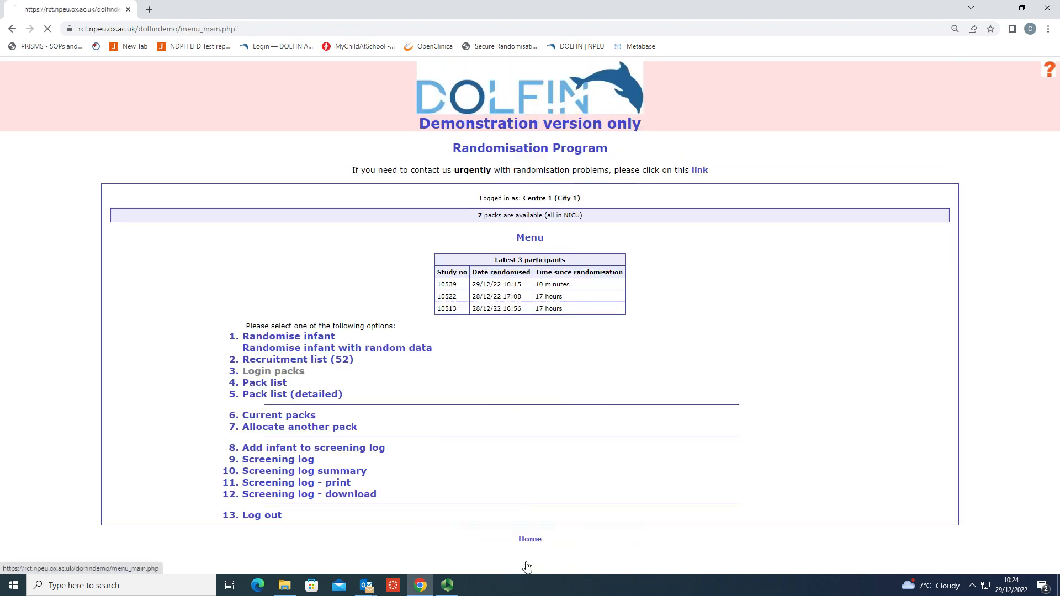